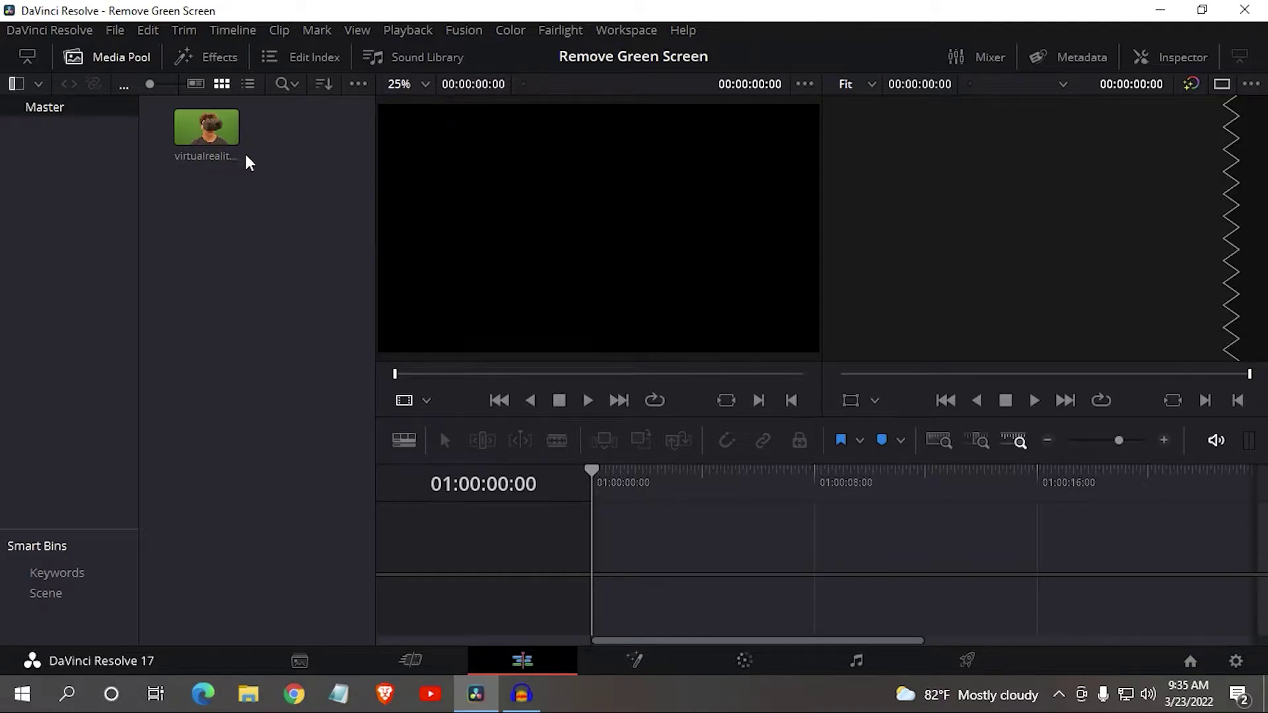
Step: Place the virtualreality1.mp4 clip at the start of the timeline and select it there
left_click_drag(206, 127, 614, 548)
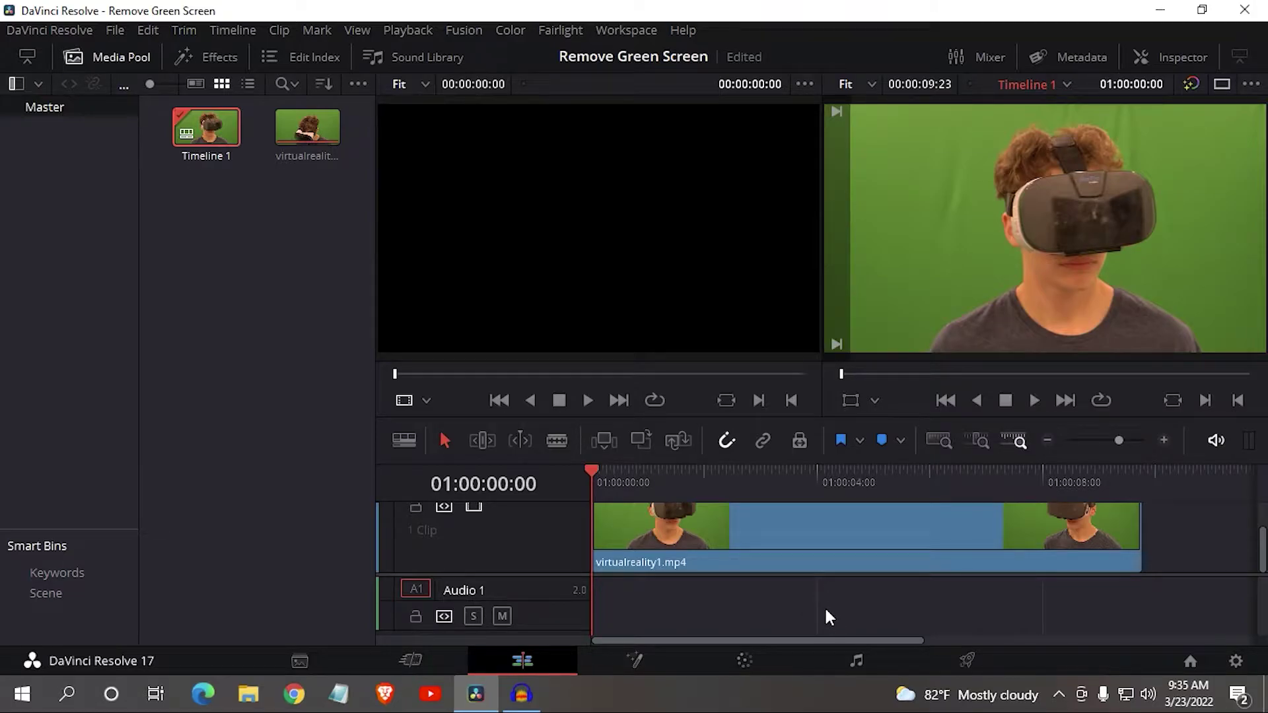
left_click(734, 544)
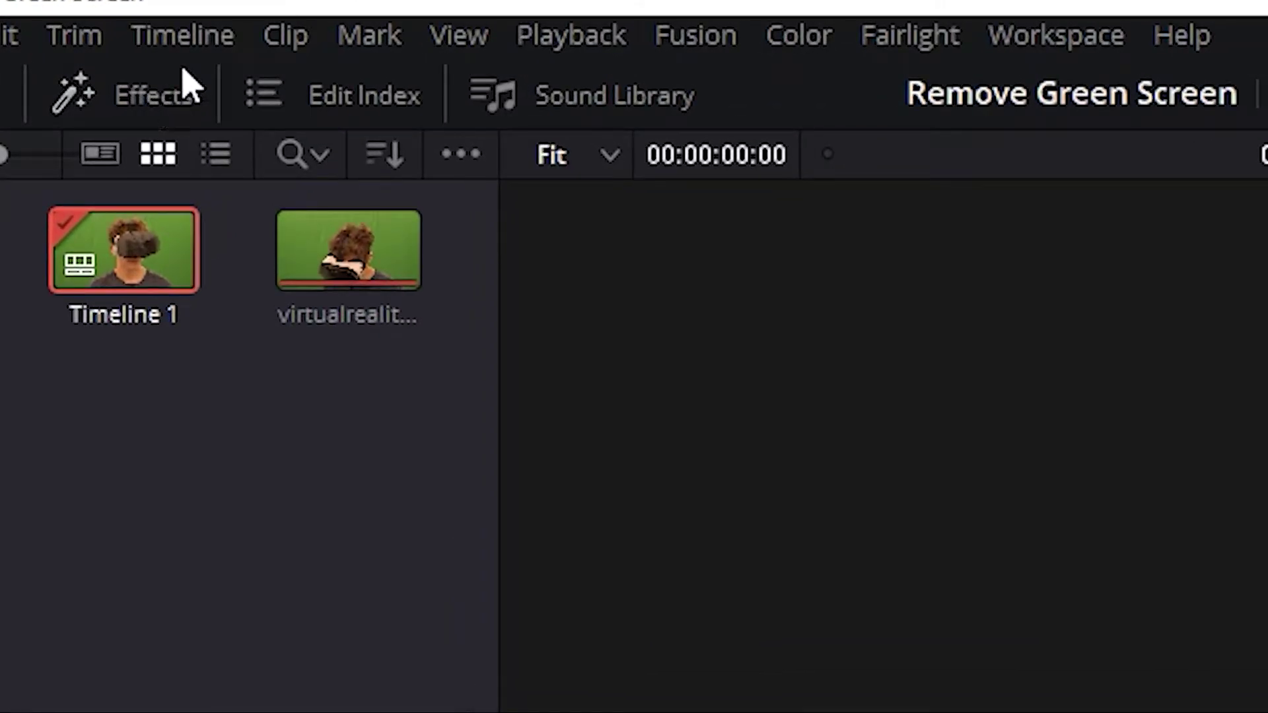
Step: Search the effects library for "3d" and apply the 3D Keyer to the virtualreality1.mp4 clip
left_click(167, 100)
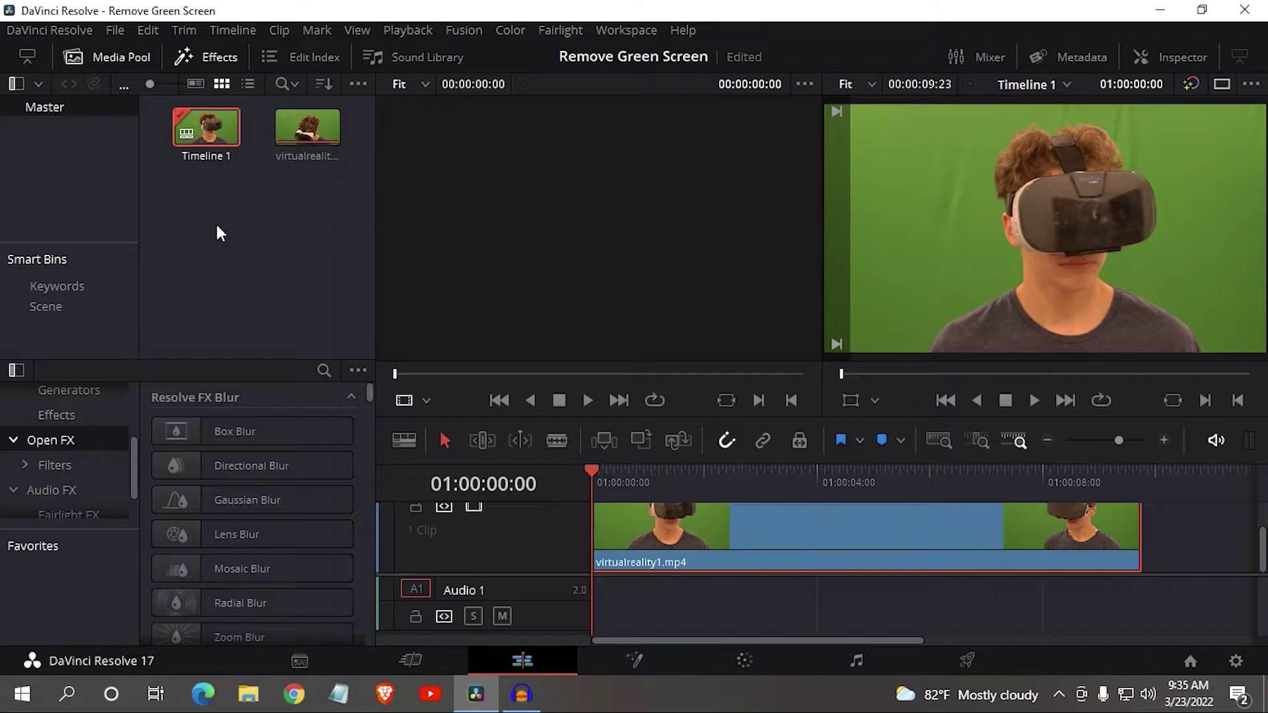
left_click(102, 60)
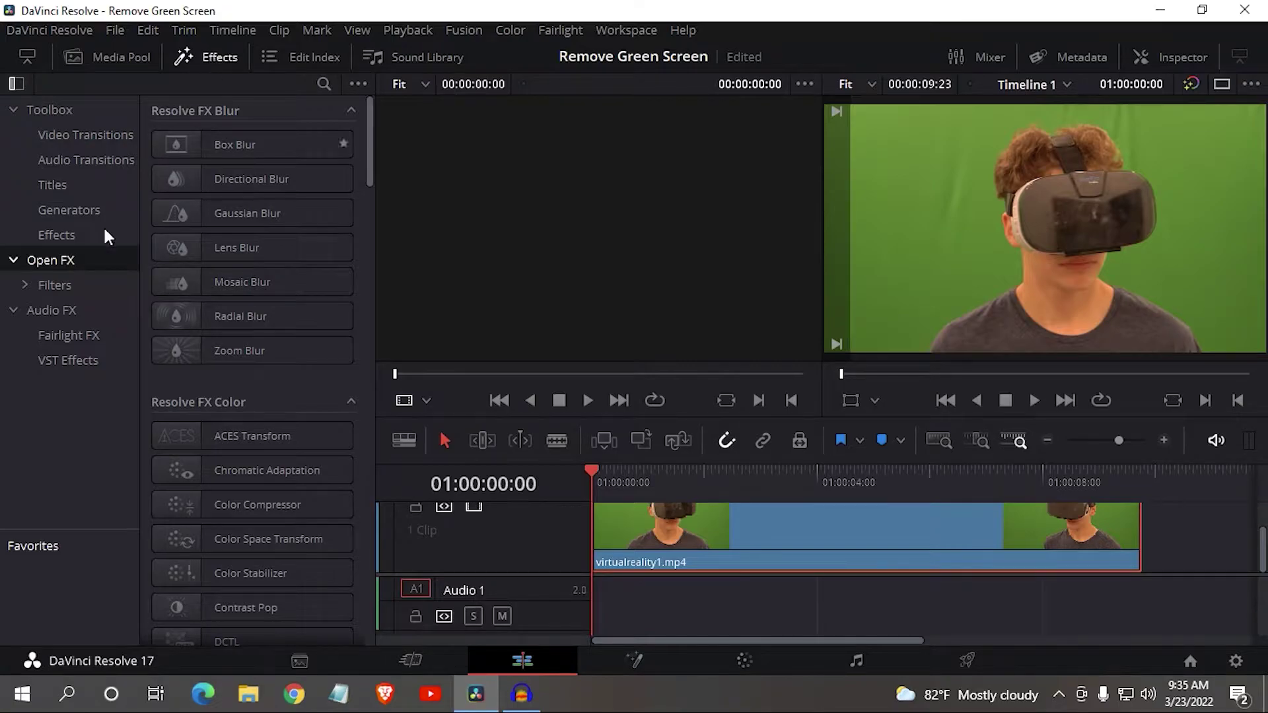
left_click(323, 84)
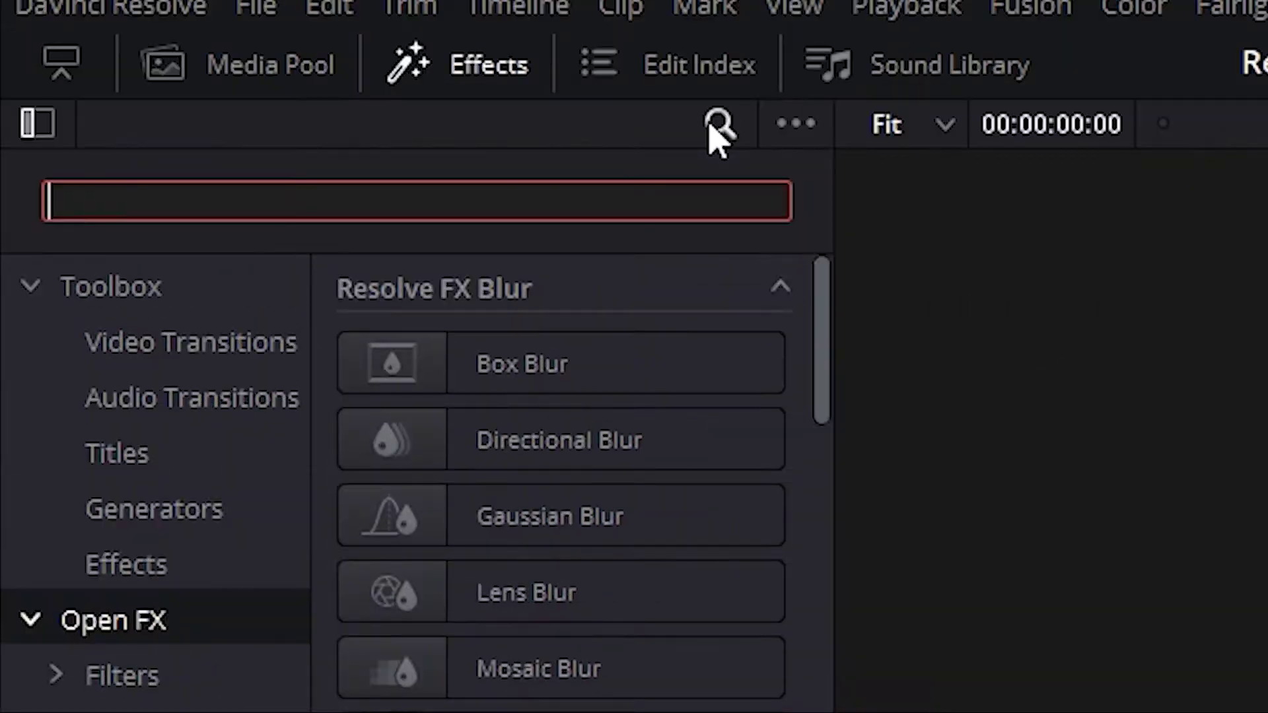
type("3d")
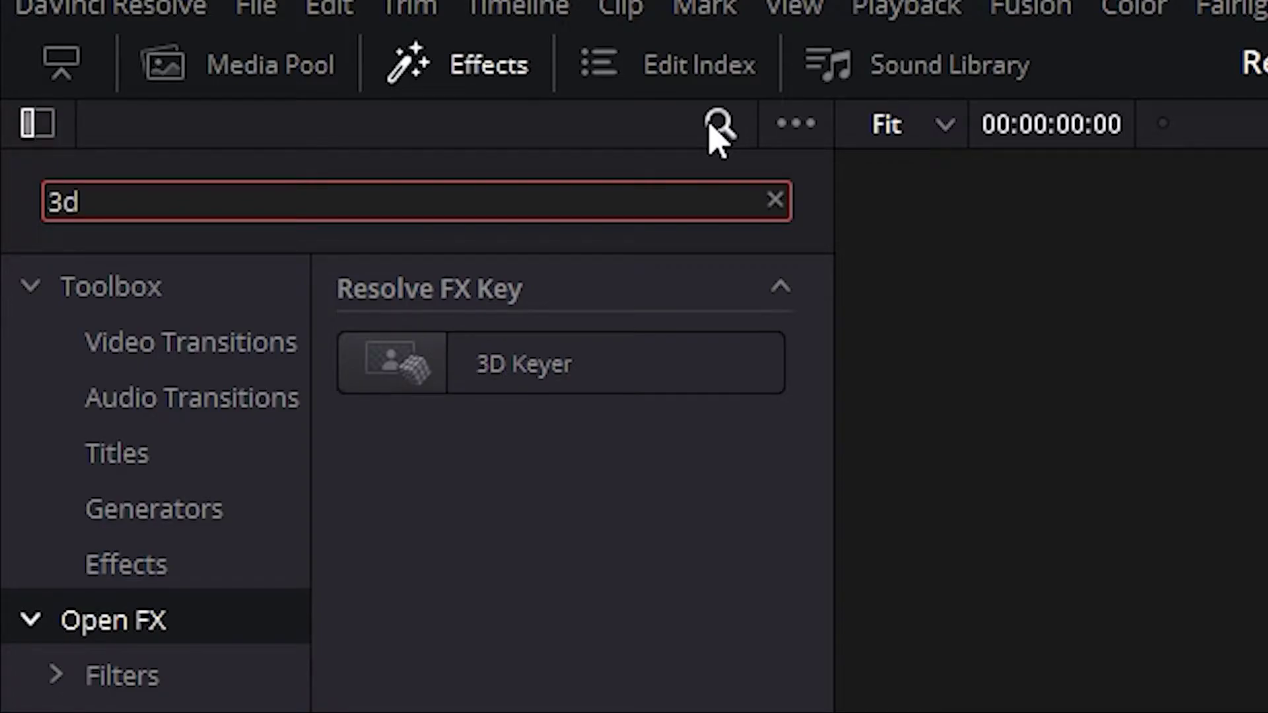
left_click(500, 378)
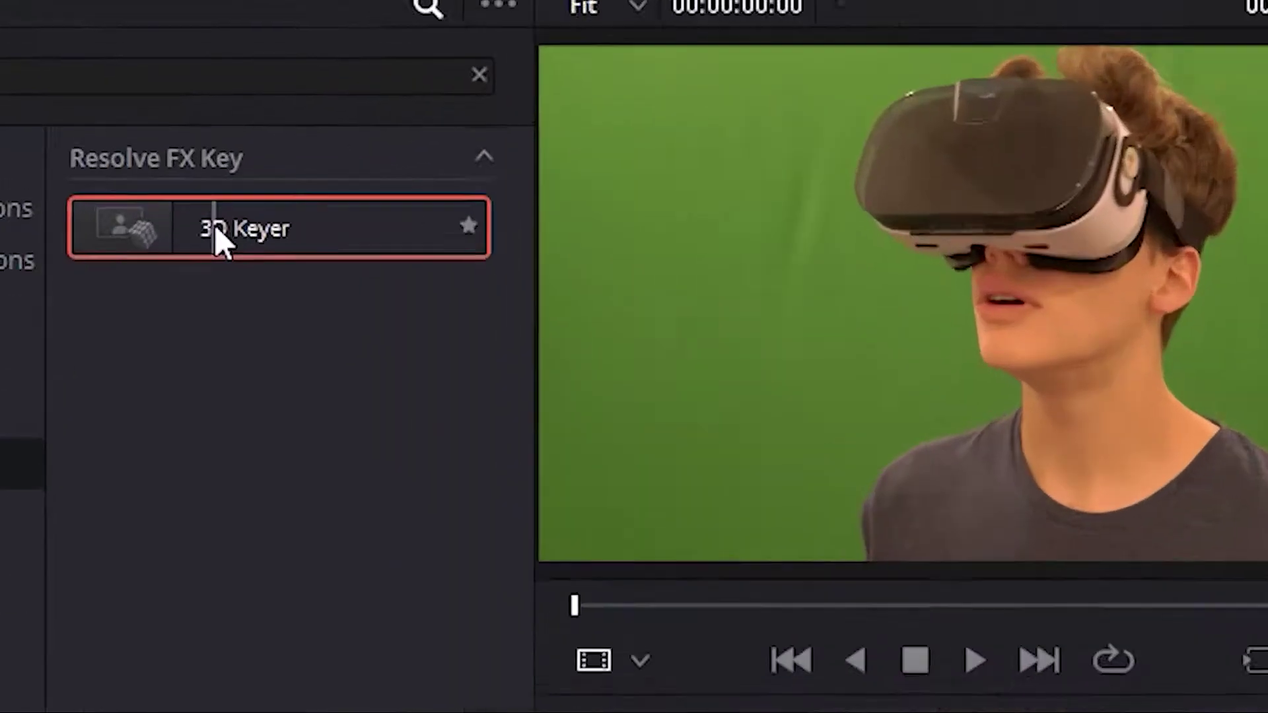
left_click_drag(221, 241, 720, 647)
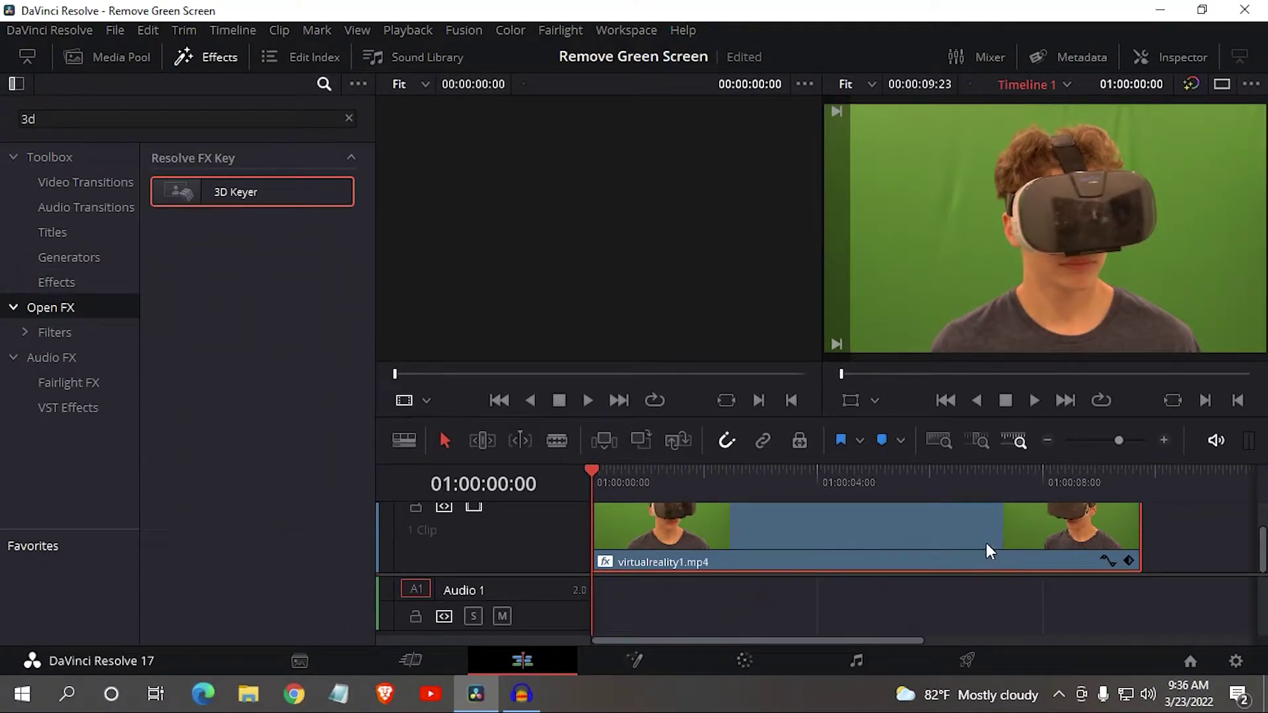
Step: Play to 01:00:04:27, show the clip's 3D Keyer settings and switch the viewer to Open FX Overlay
key("space")
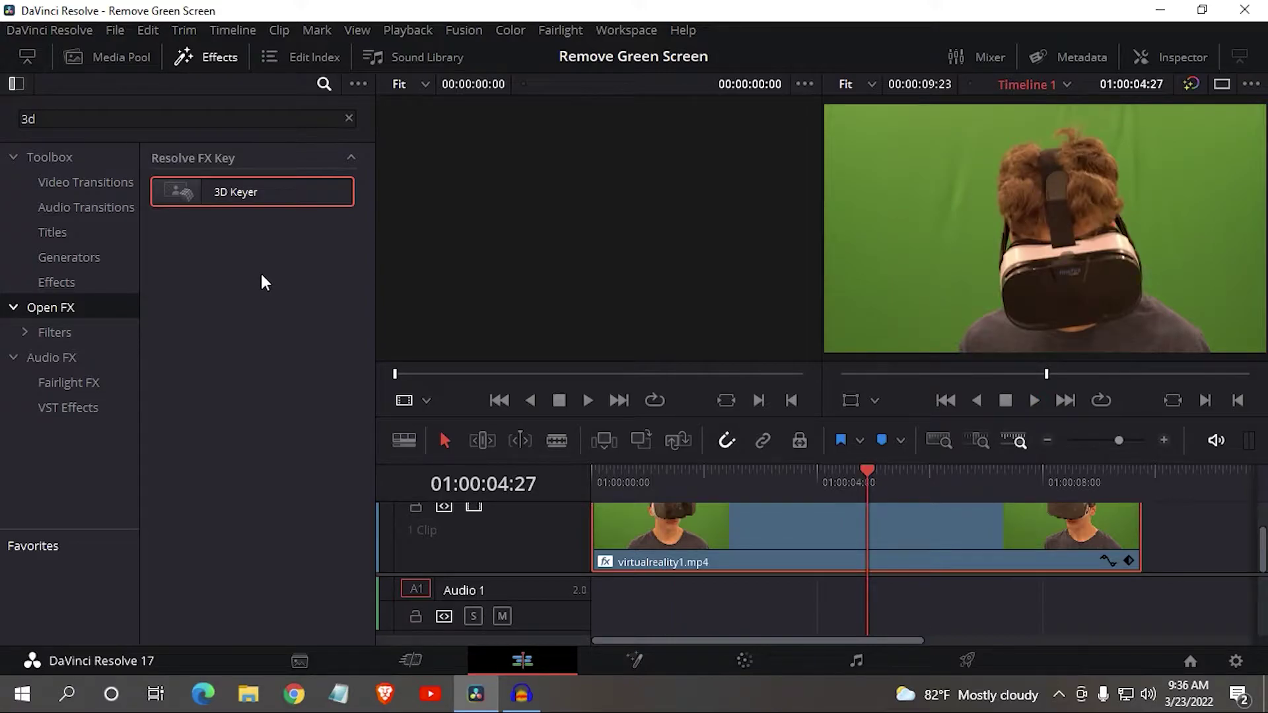
left_click(206, 57)
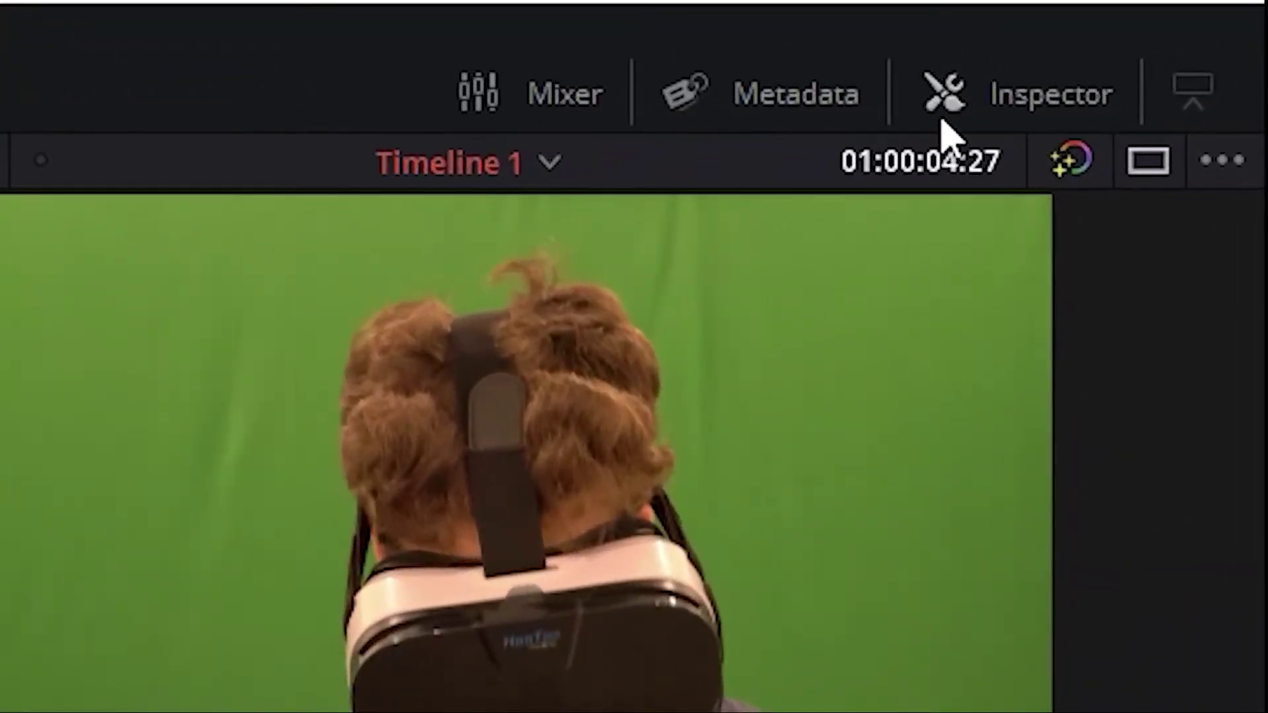
left_click(971, 112)
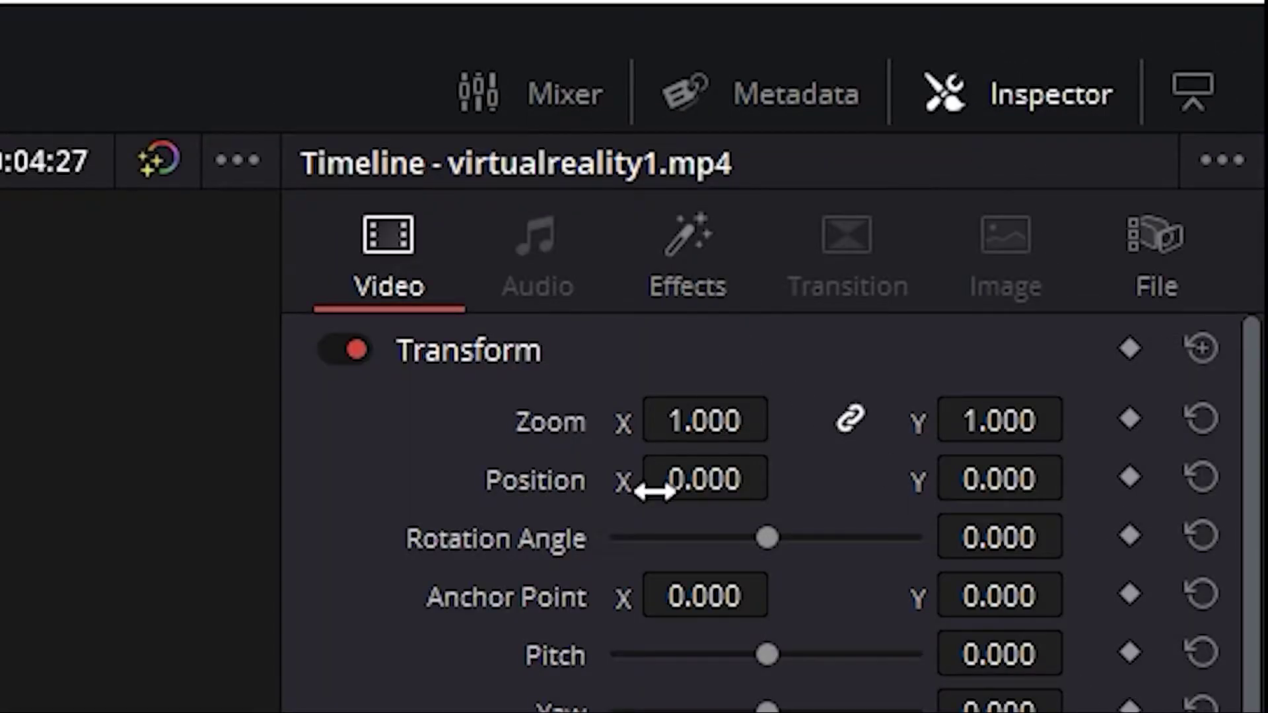
left_click(700, 291)
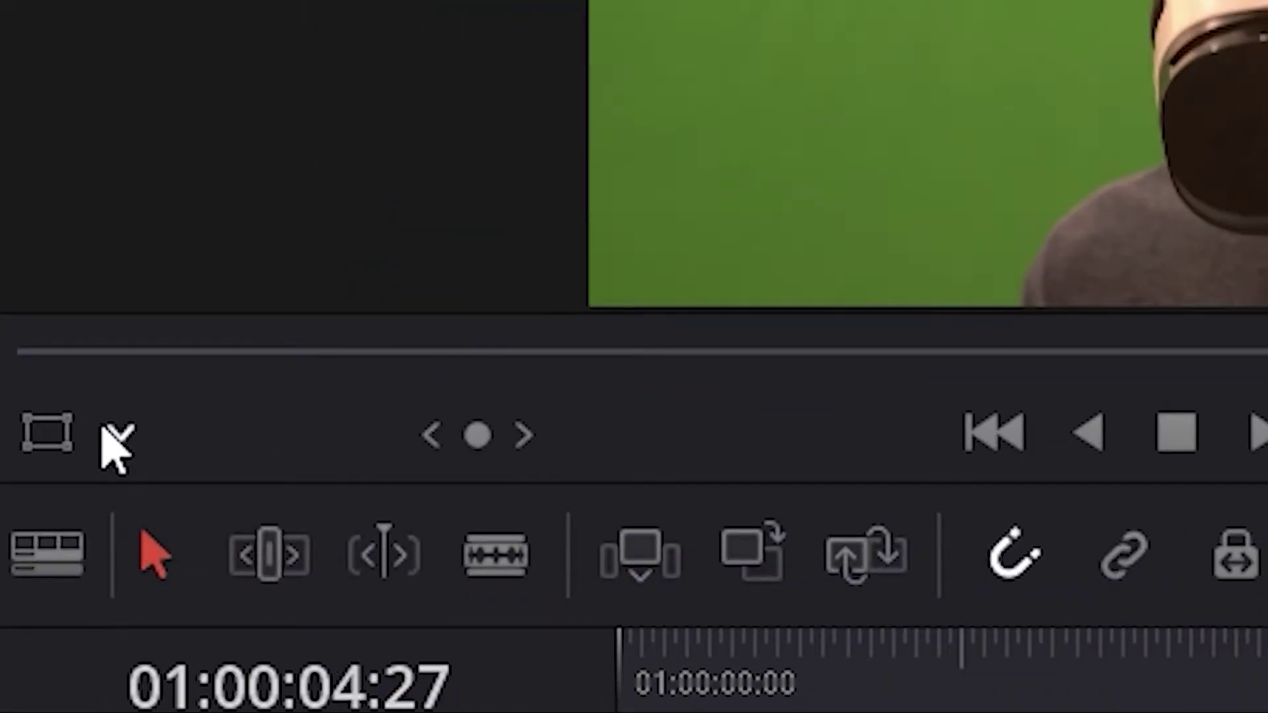
left_click(119, 437)
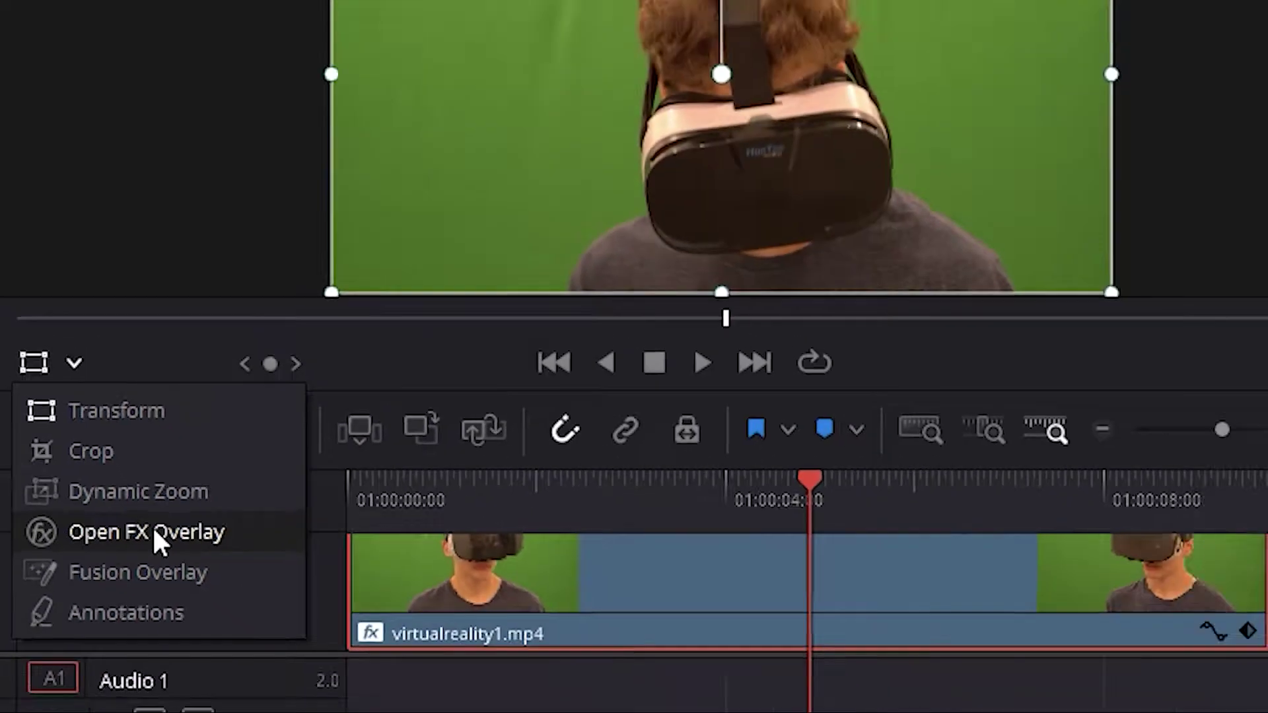
left_click(278, 604)
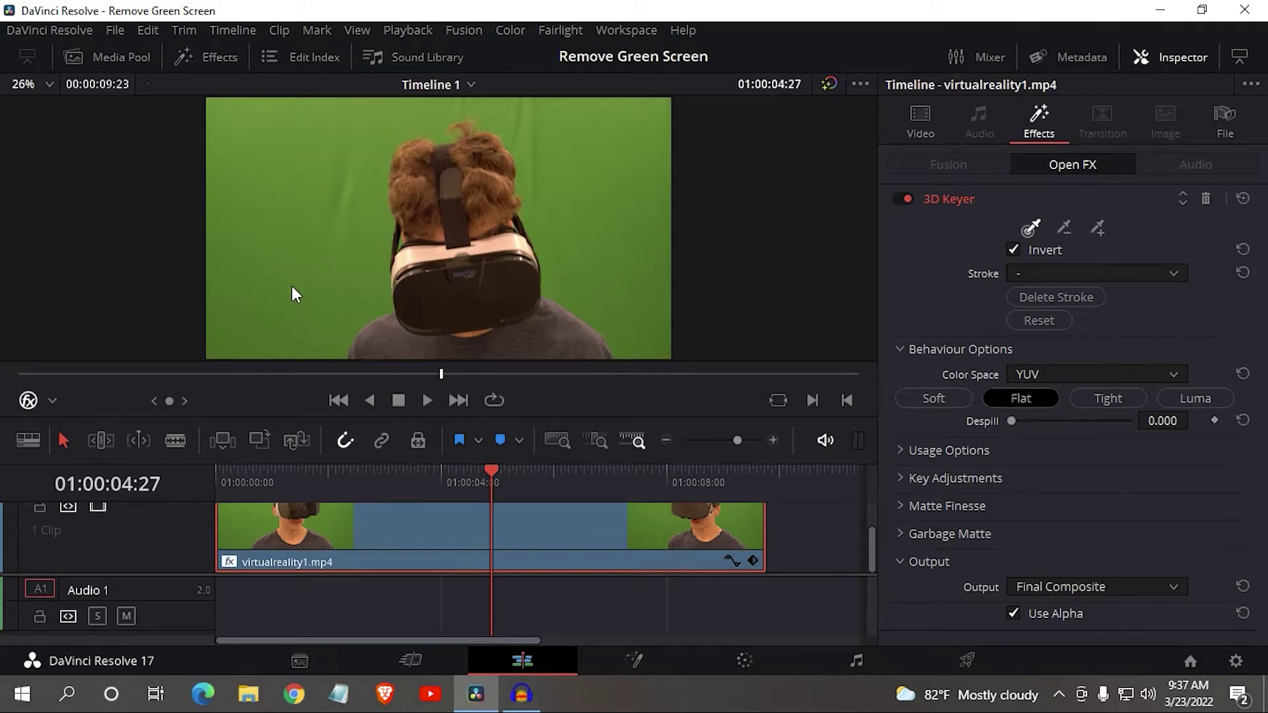
Step: Sample the green backdrop beside the head with two keyer strokes and set the keyer's output to Alpha Highlight B/W
mouse_move(292, 291)
left_mouse_down()
mouse_move(294, 314)
mouse_move(302, 228)
left_mouse_up()
left_click_drag(322, 170, 329, 146)
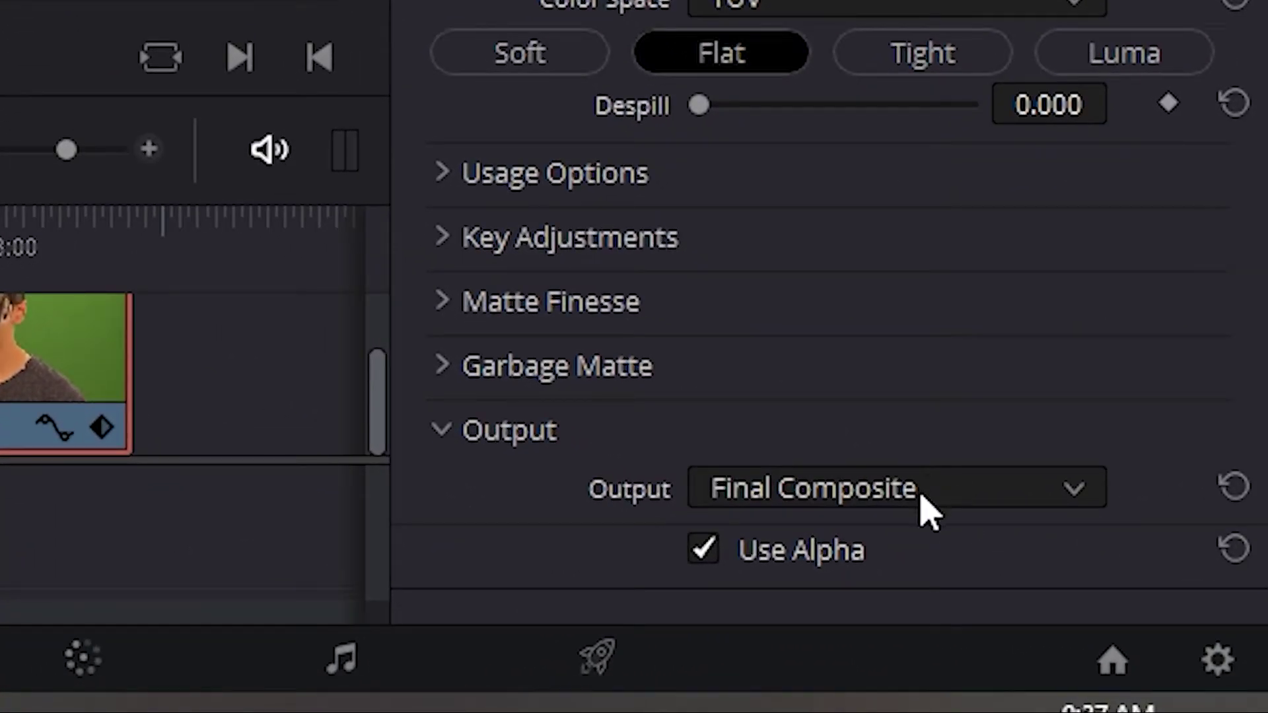
left_click(922, 497)
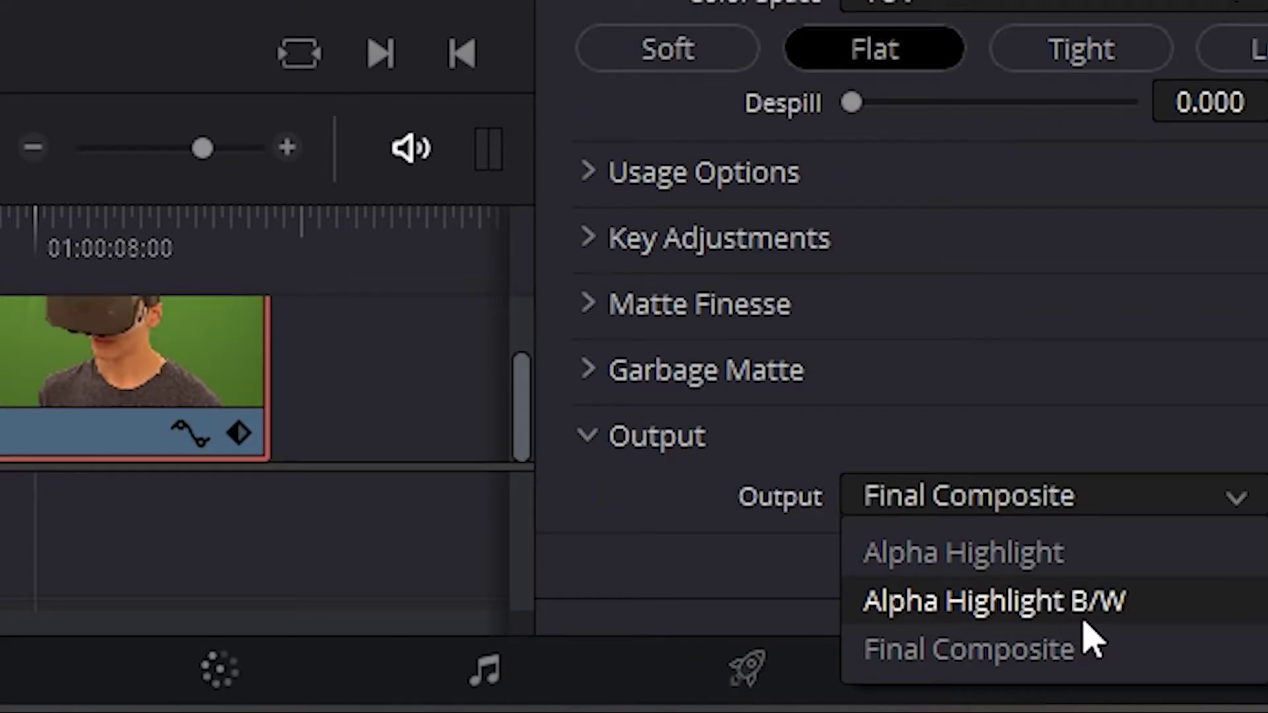
left_click(1087, 624)
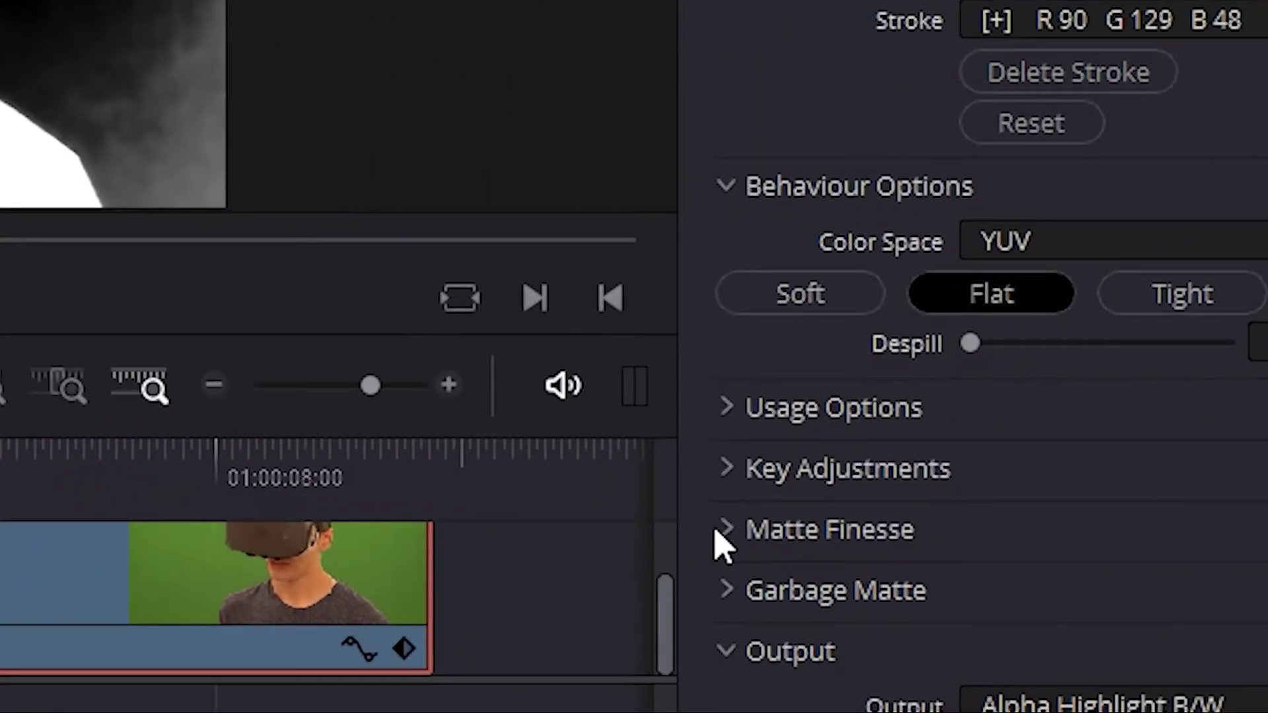
Step: In the keyer's Matte Finesse settings, set Pre Filter to 0.488 and Clean Black to 52.0
left_click(720, 537)
scroll(786, 625, "down", 2)
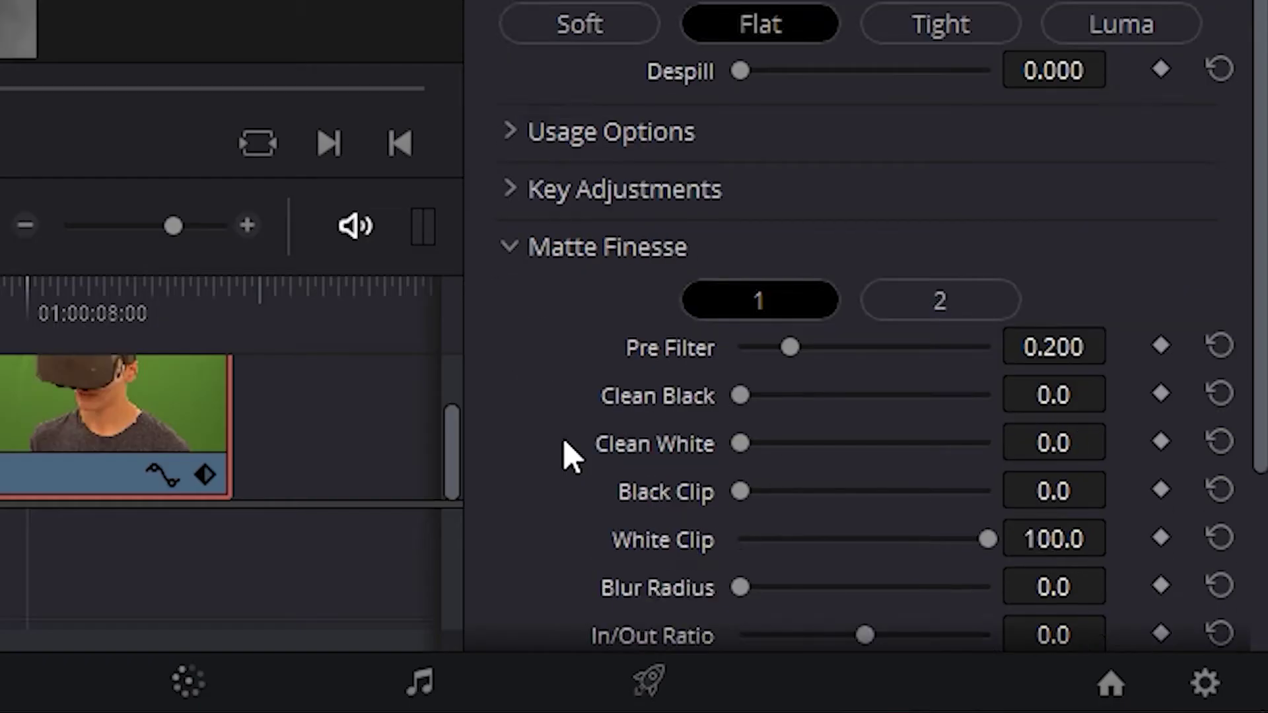
scroll(775, 615, "down", 4)
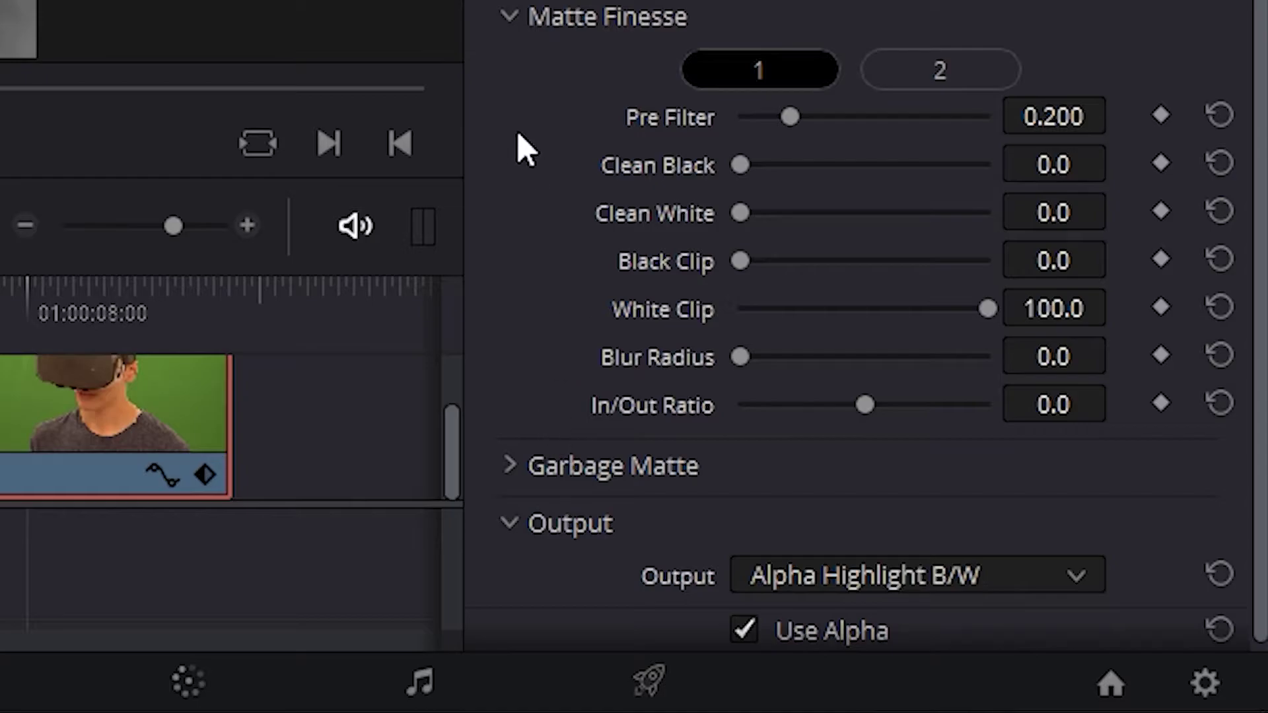
left_click_drag(790, 117, 861, 117)
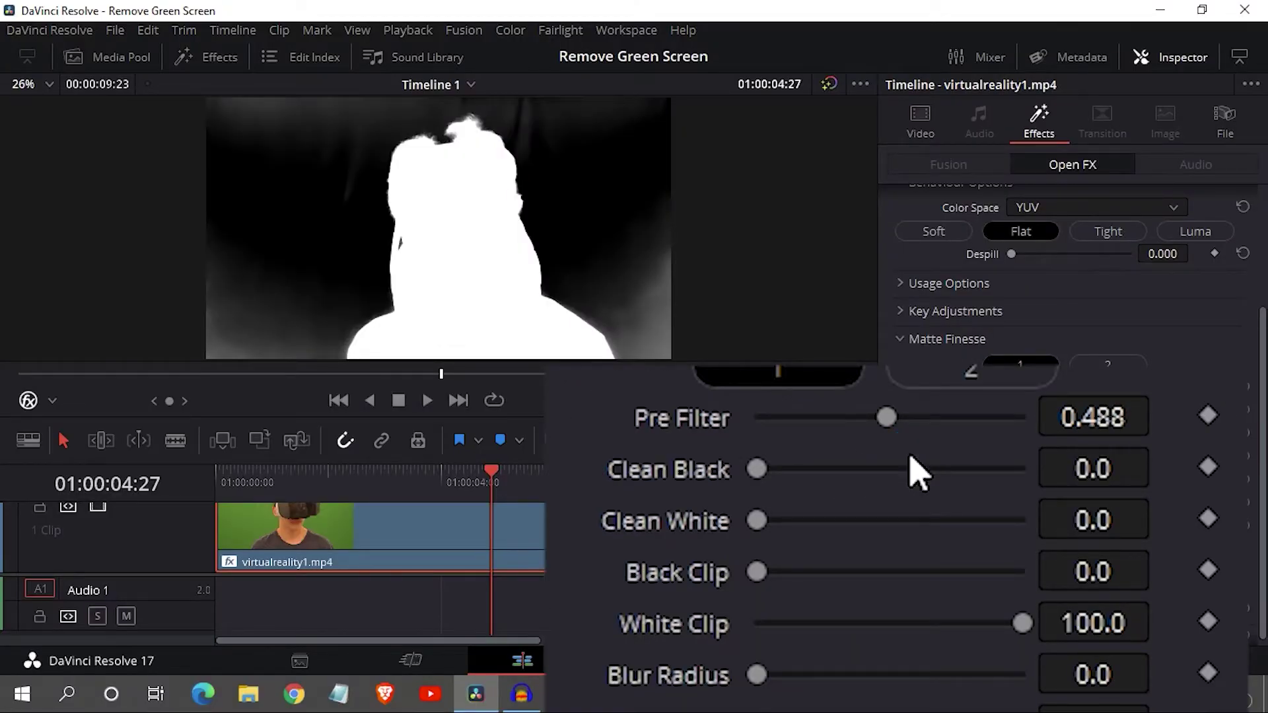
left_click_drag(756, 470, 888, 484)
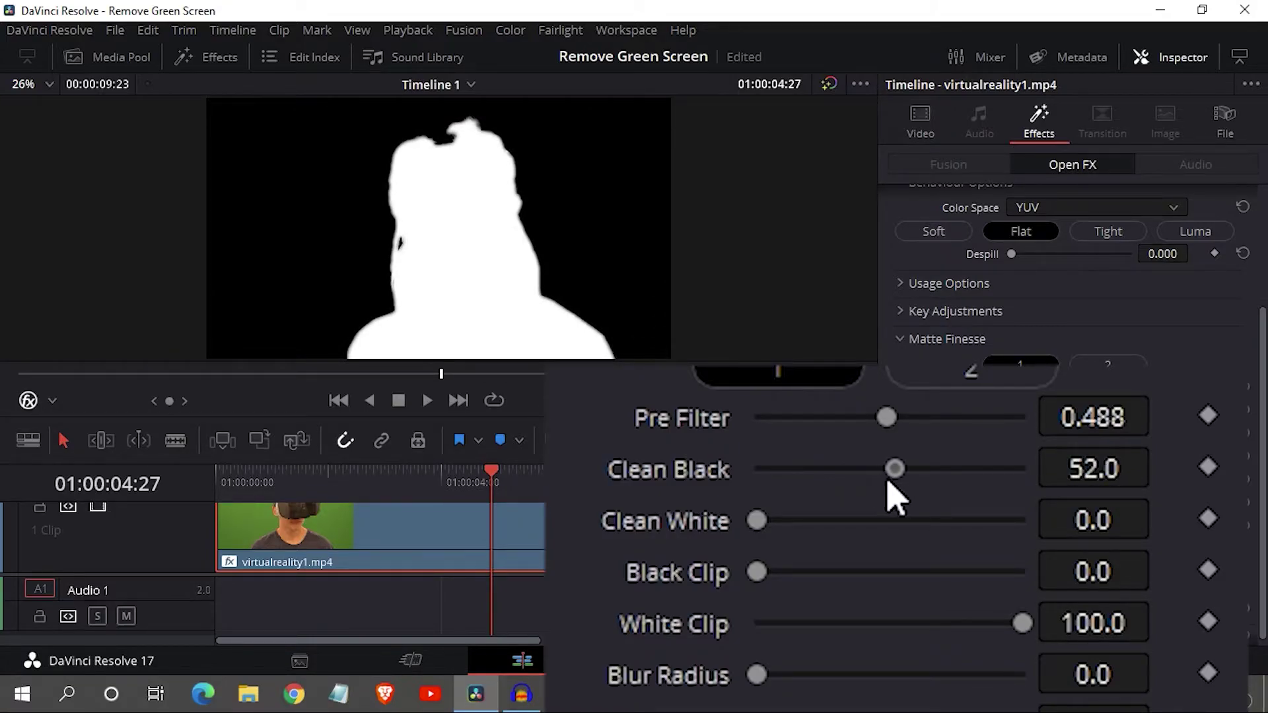
Step: Set the matte's Clean White to 0.8 and Black Clip to 82.9
mouse_move(751, 523)
left_mouse_down()
mouse_move(826, 522)
mouse_move(730, 522)
left_mouse_up()
mouse_move(753, 533)
left_mouse_down()
mouse_move(766, 536)
mouse_move(743, 524)
mouse_move(774, 525)
mouse_move(759, 521)
left_mouse_up()
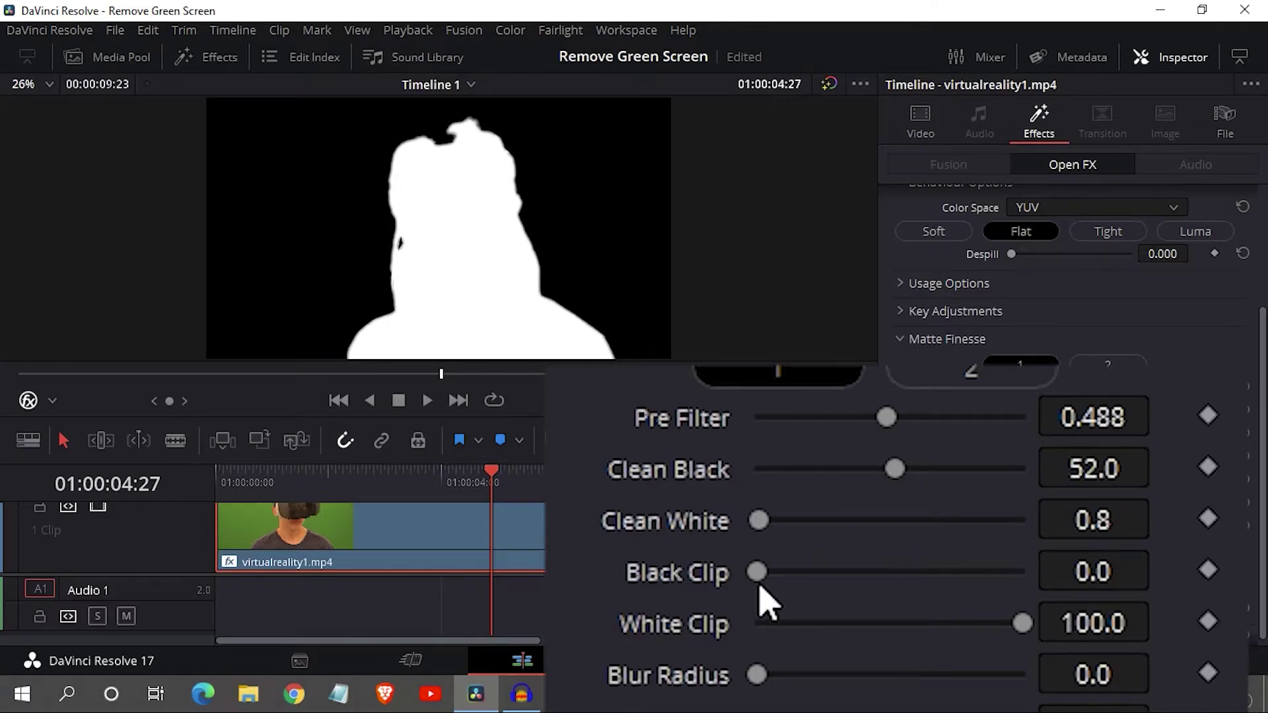
left_click_drag(766, 573, 976, 587)
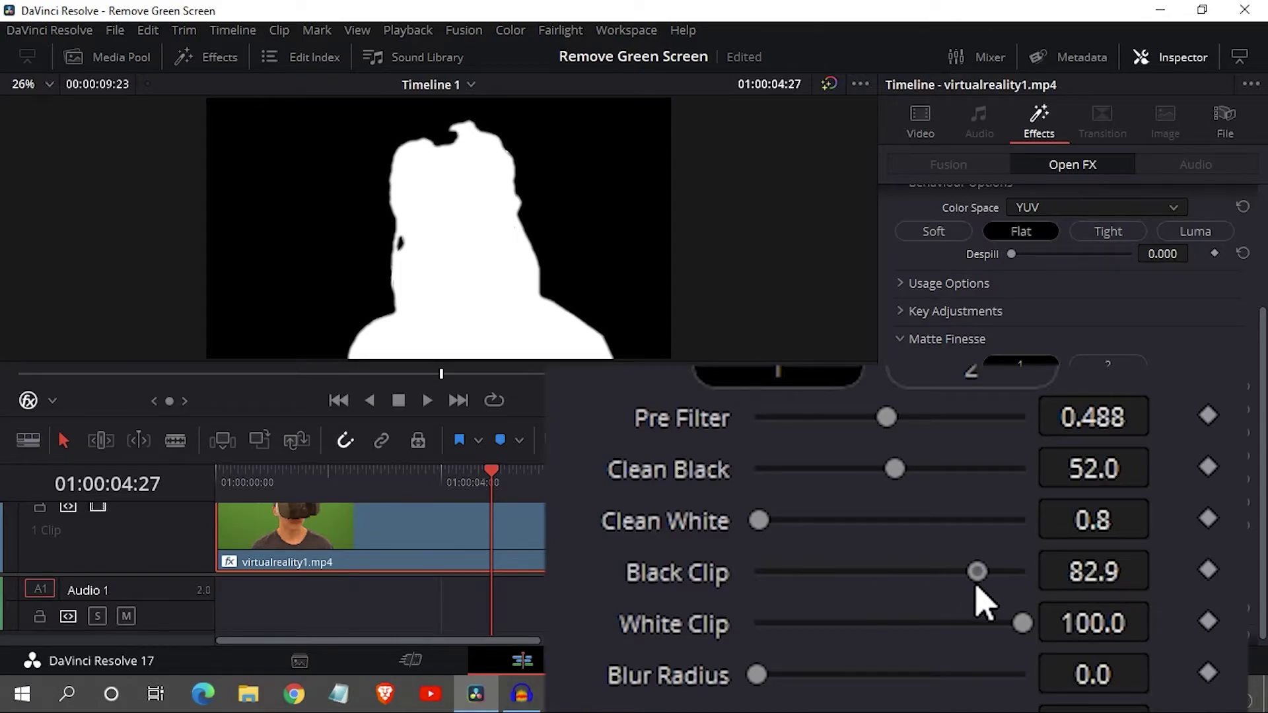
left_click_drag(1022, 623, 1019, 625)
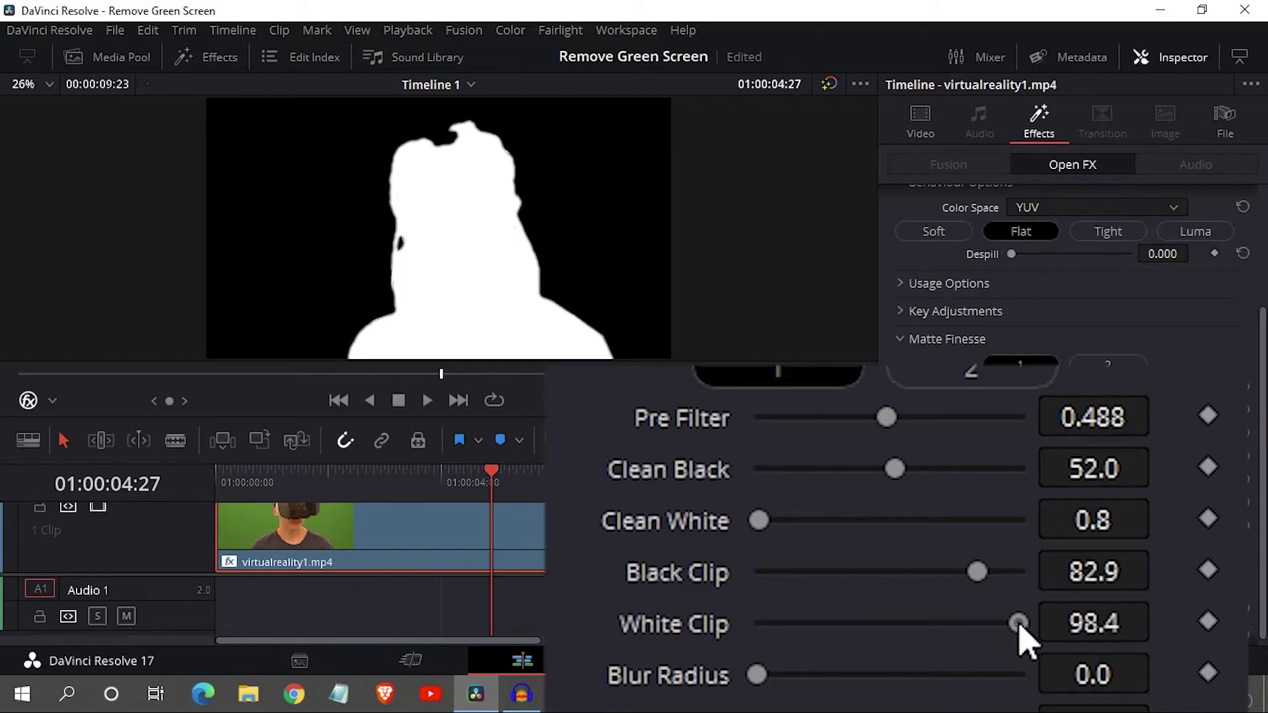
mouse_move(1020, 626)
left_mouse_down()
mouse_move(818, 624)
mouse_move(1148, 624)
mouse_move(538, 631)
mouse_move(1030, 624)
left_mouse_up()
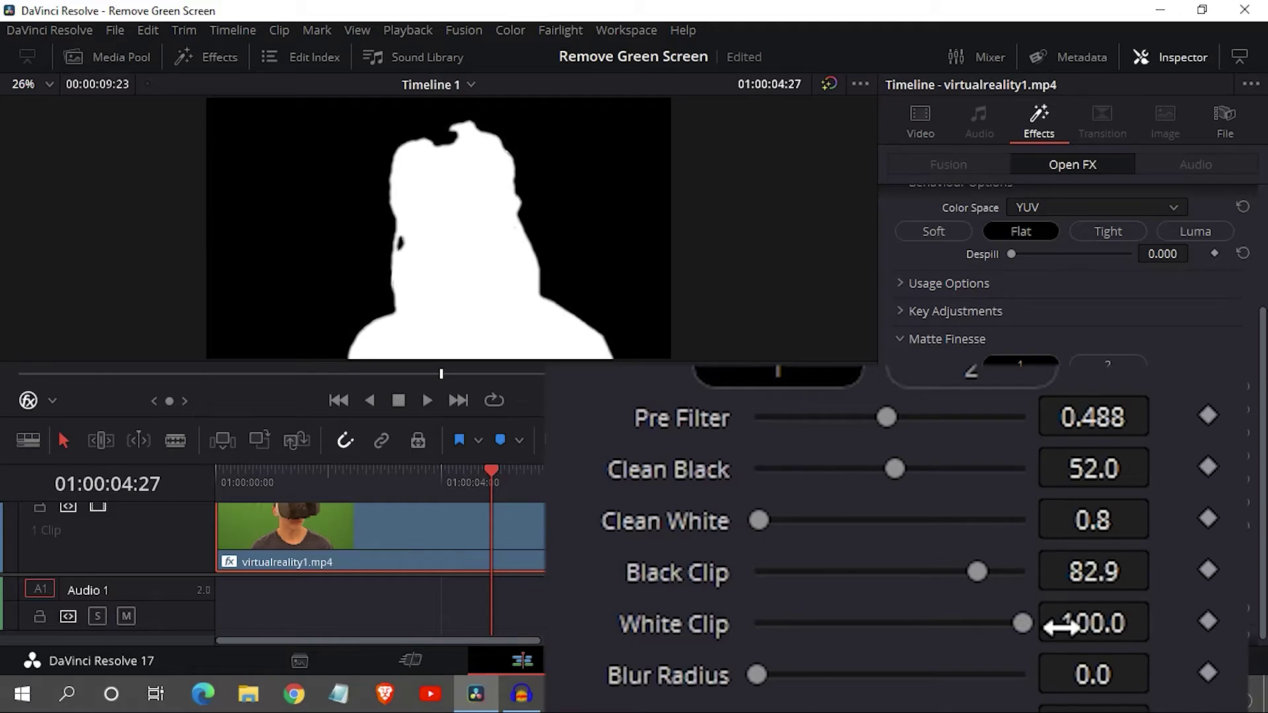
left_click_drag(759, 674, 838, 687)
double_click(669, 675)
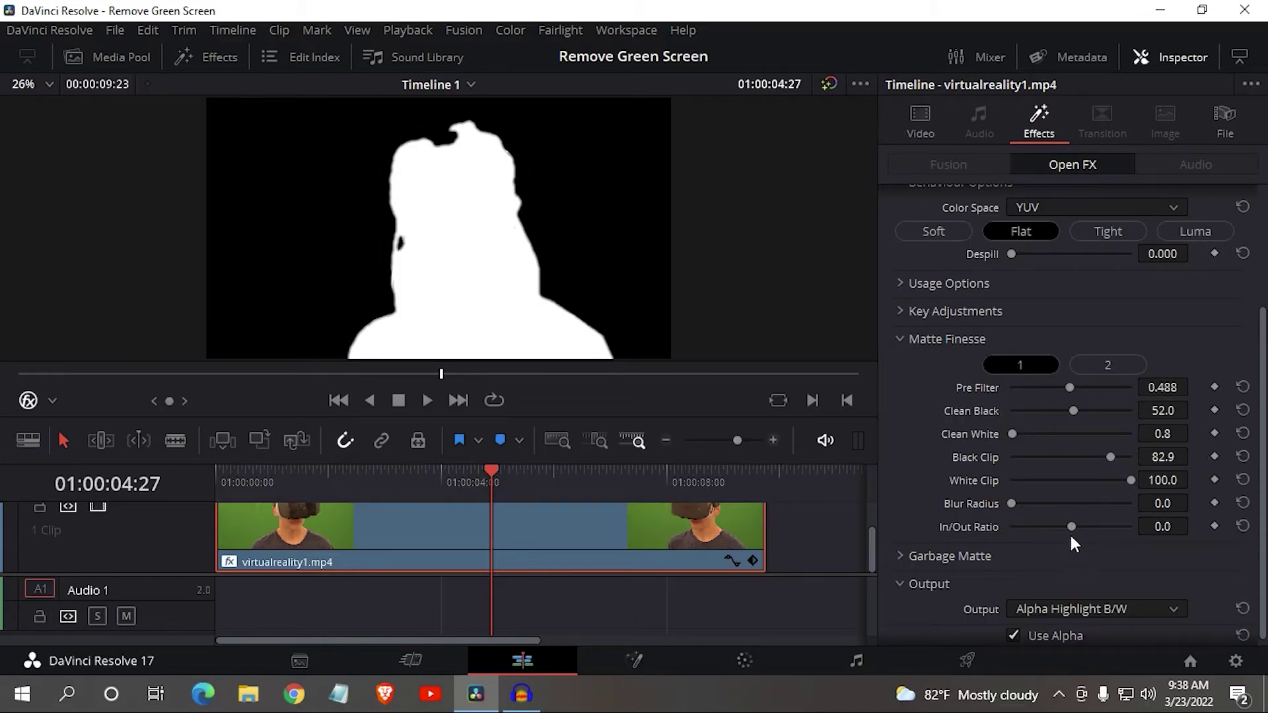
mouse_move(1075, 526)
left_mouse_down()
mouse_move(1095, 527)
mouse_move(1084, 527)
left_mouse_up()
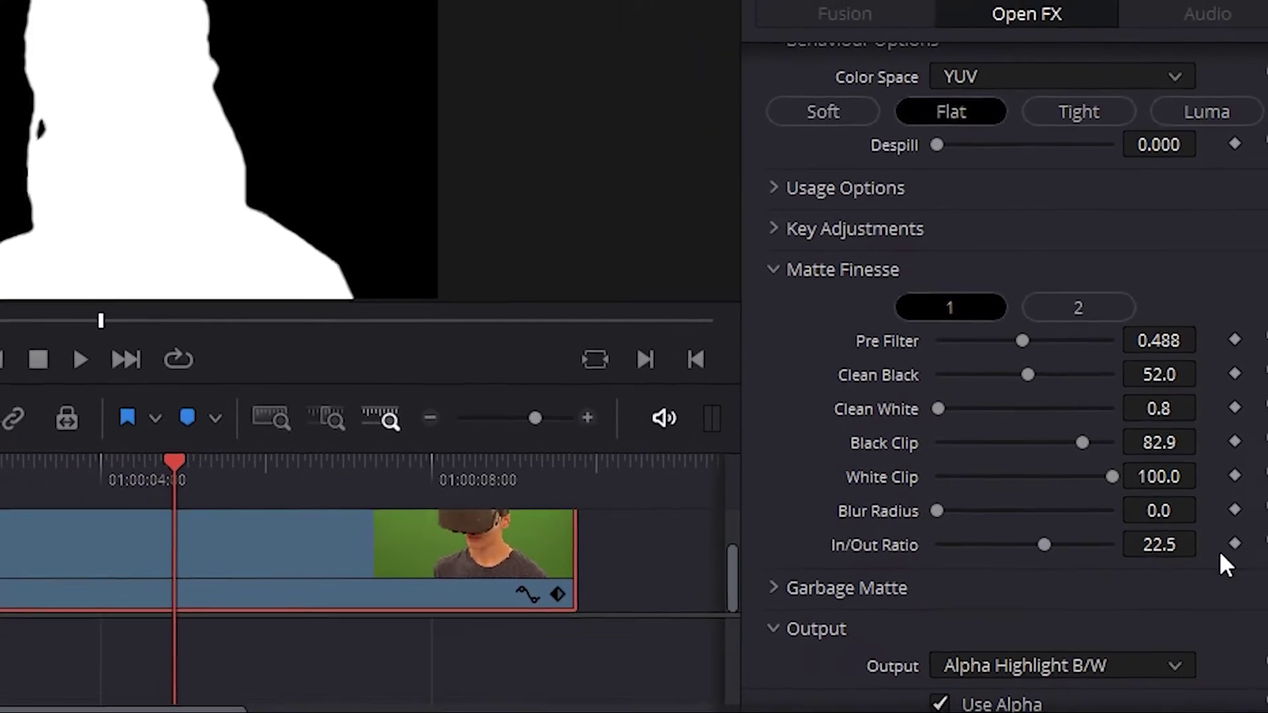
left_click(1264, 551)
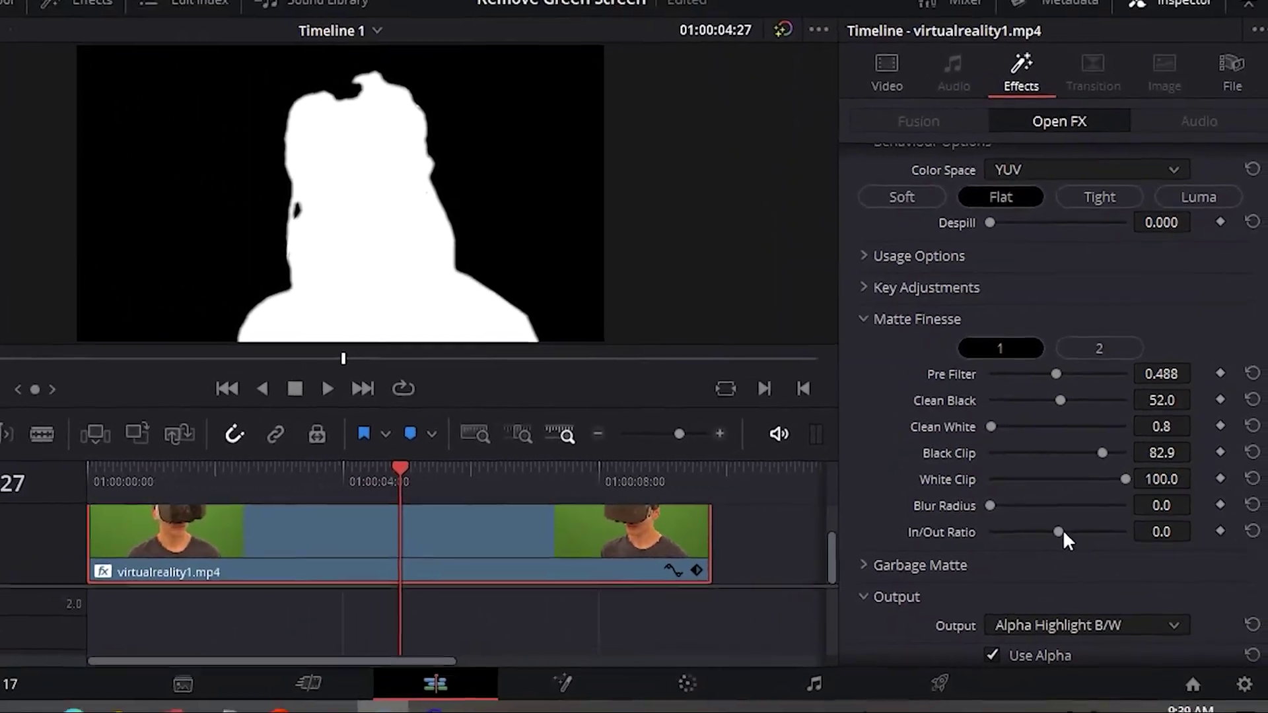
Step: Set the In/Out Ratio to 8.5 and play the clip from its start with the keyer's output at Final Composite
left_click_drag(1041, 538, 1046, 538)
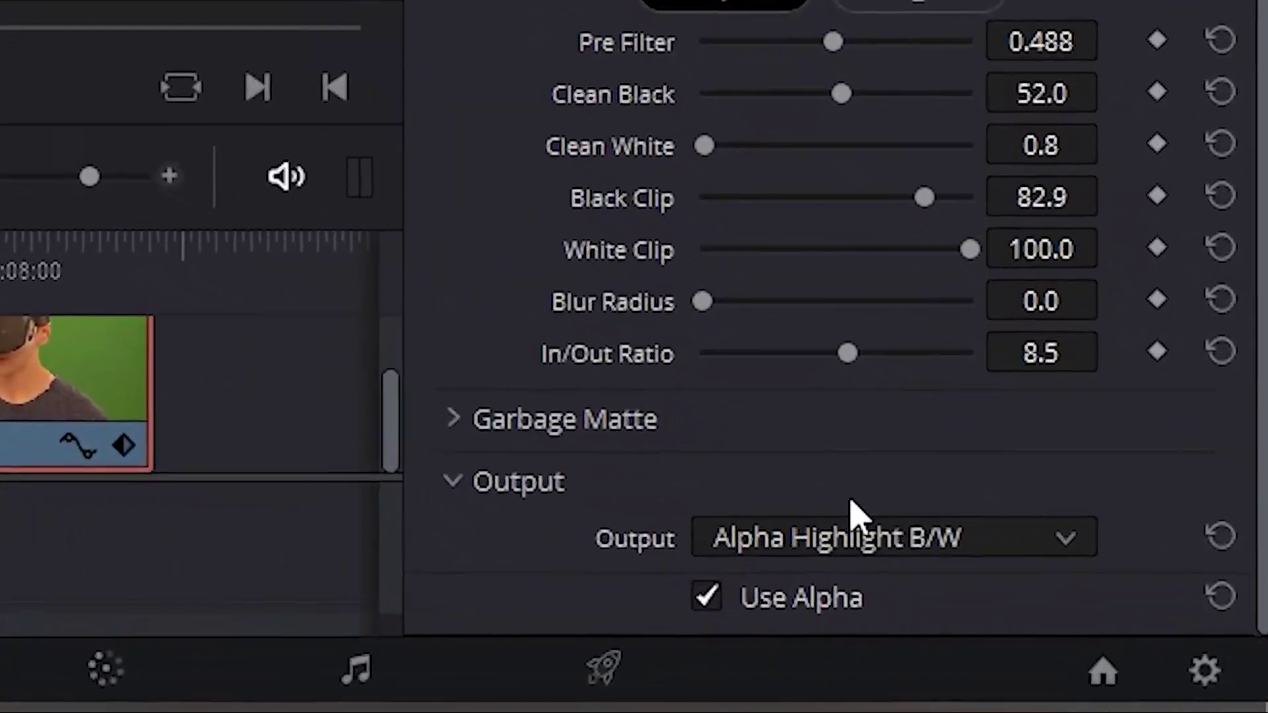
left_click(909, 550)
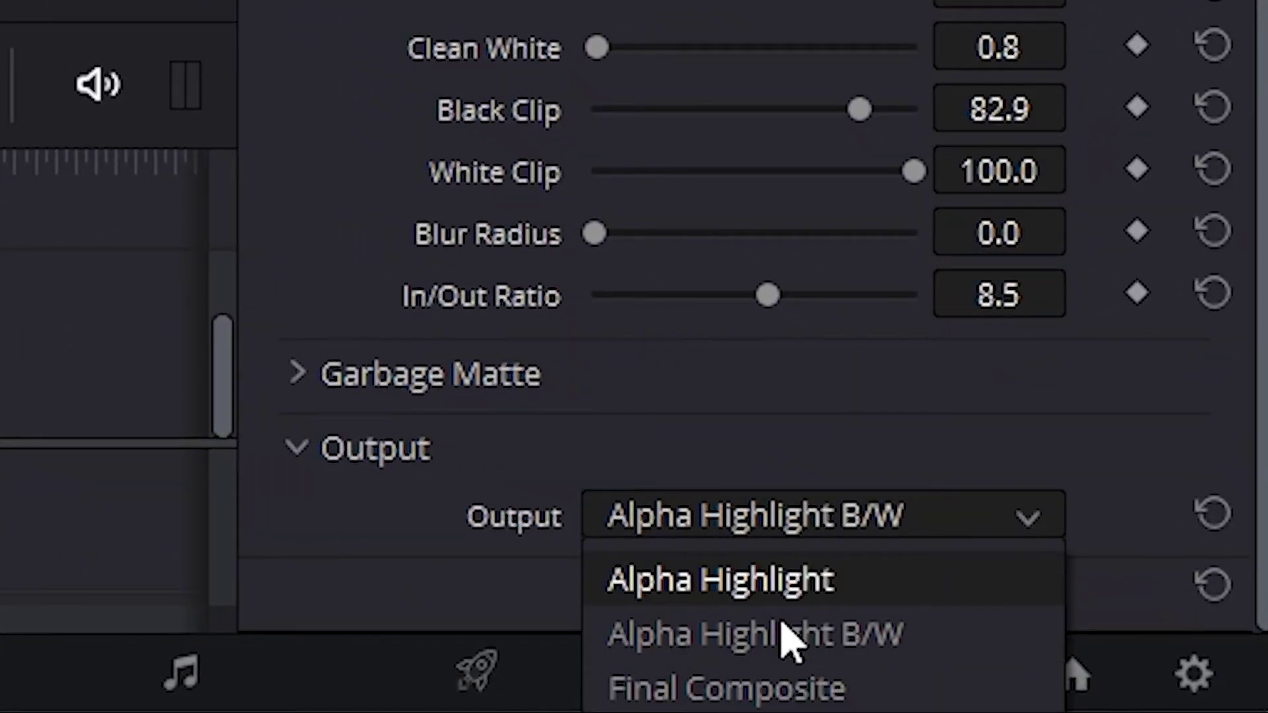
left_click(786, 687)
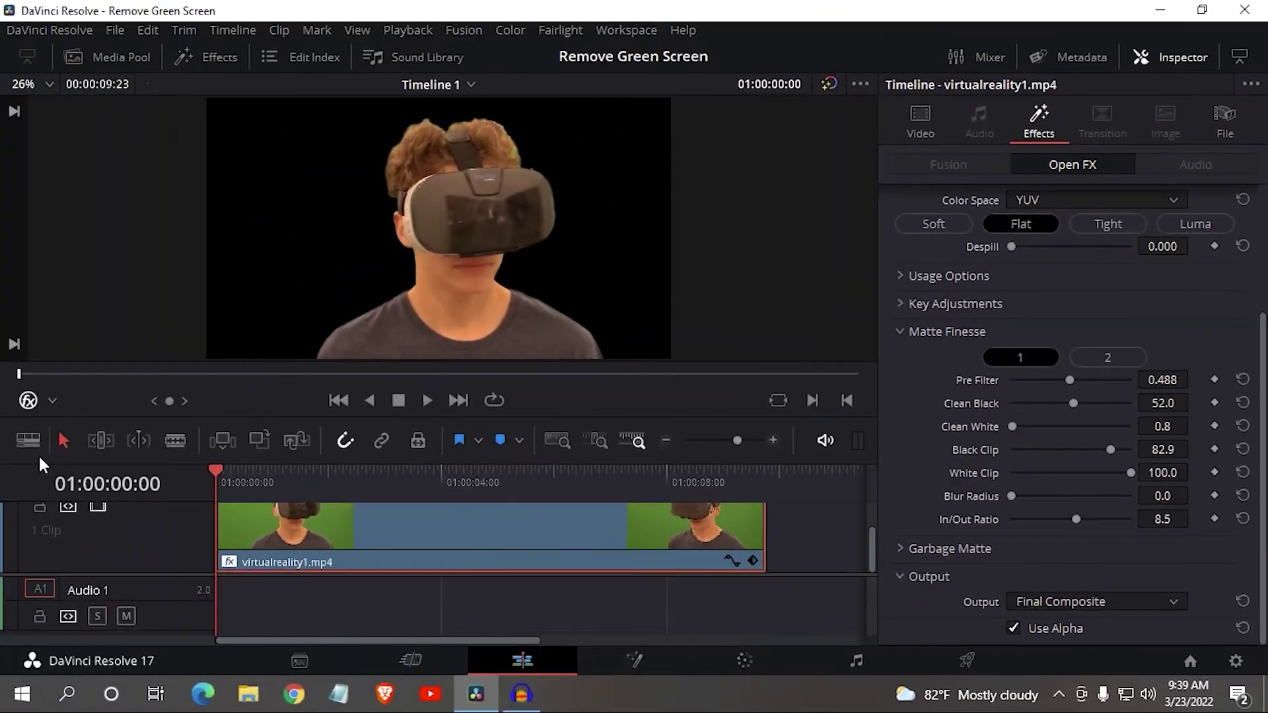
key("space")
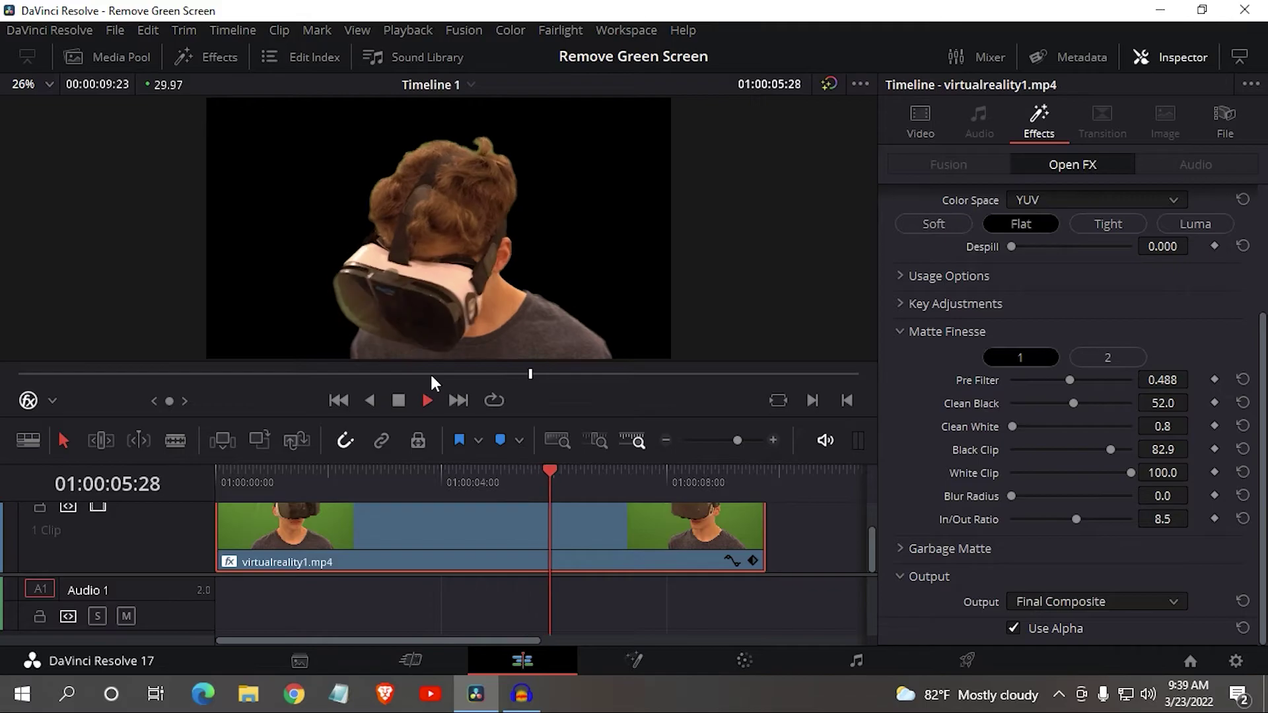
key("space")
Step: Set the keyer's Despill to 1.000 and play the clip from the start to check the result
left_click(901, 331)
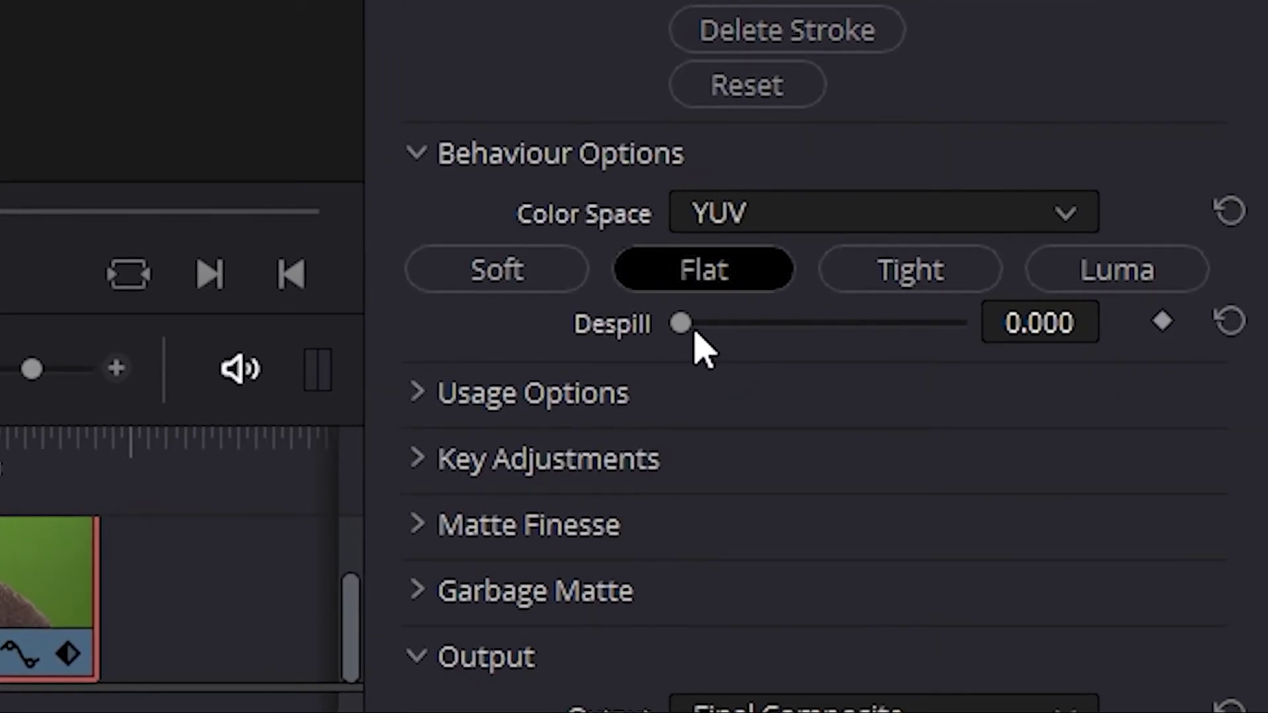
left_click_drag(683, 327, 1123, 379)
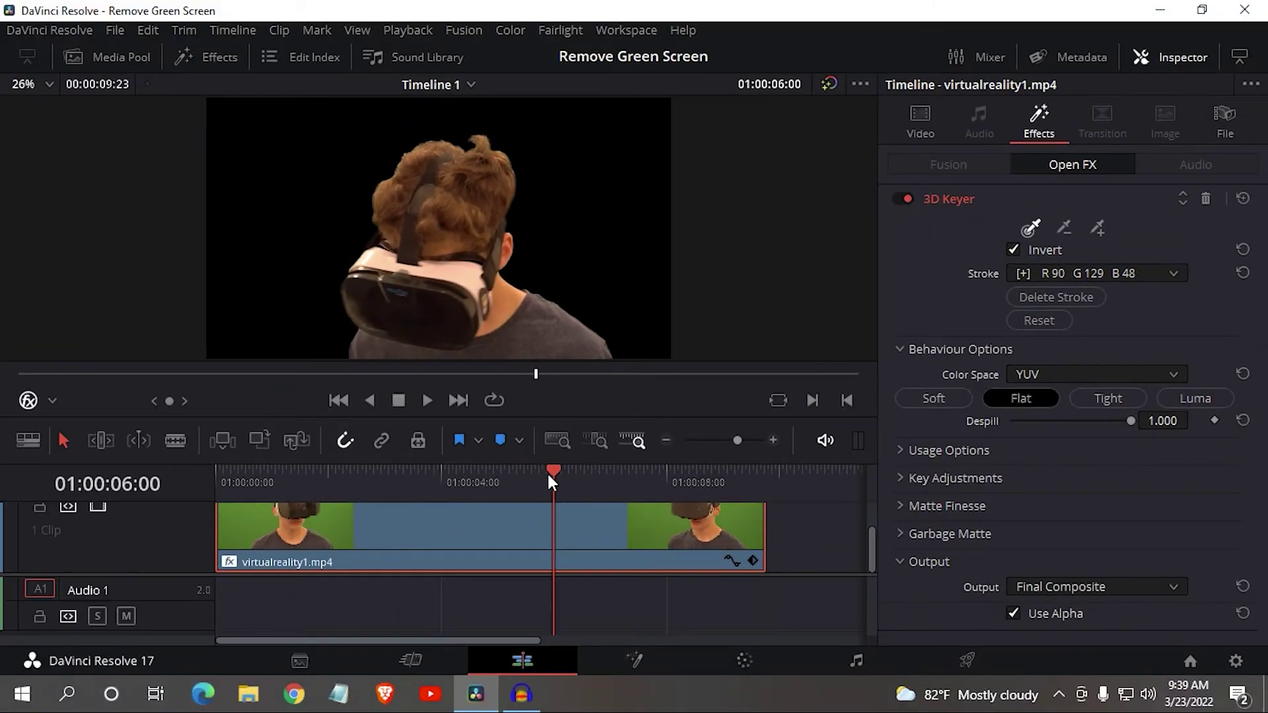
left_click_drag(547, 471, 221, 472)
key("space")
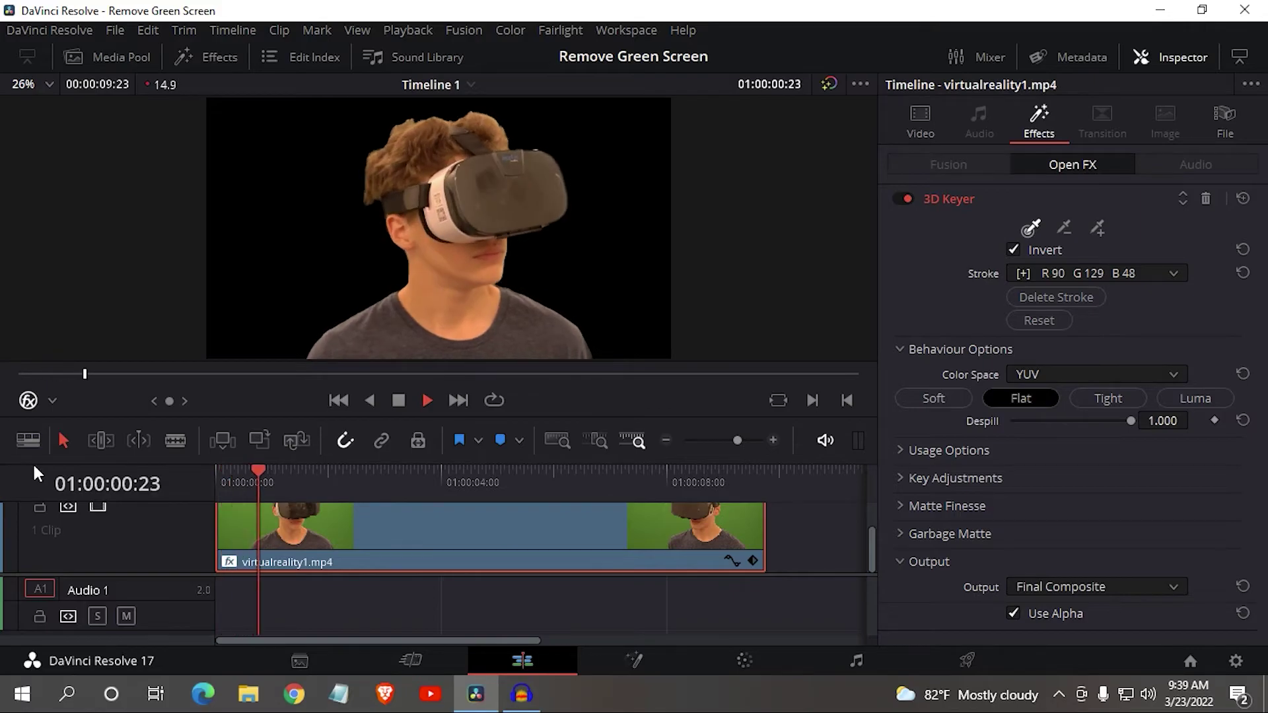